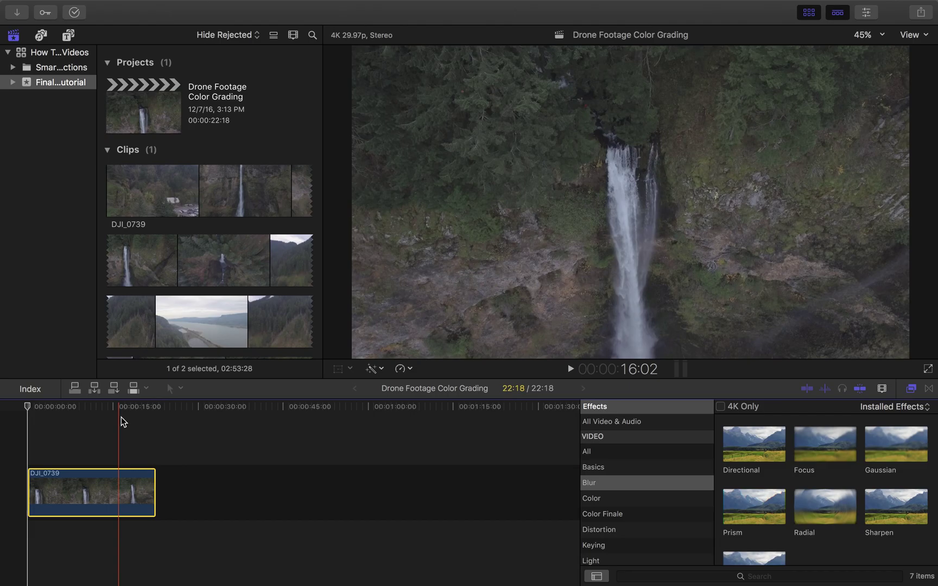
Jump to the 14:00 frame of DJI_0739 and show its video properties in the Inspector
{"action": "left_click", "coordinate": [107, 409]}
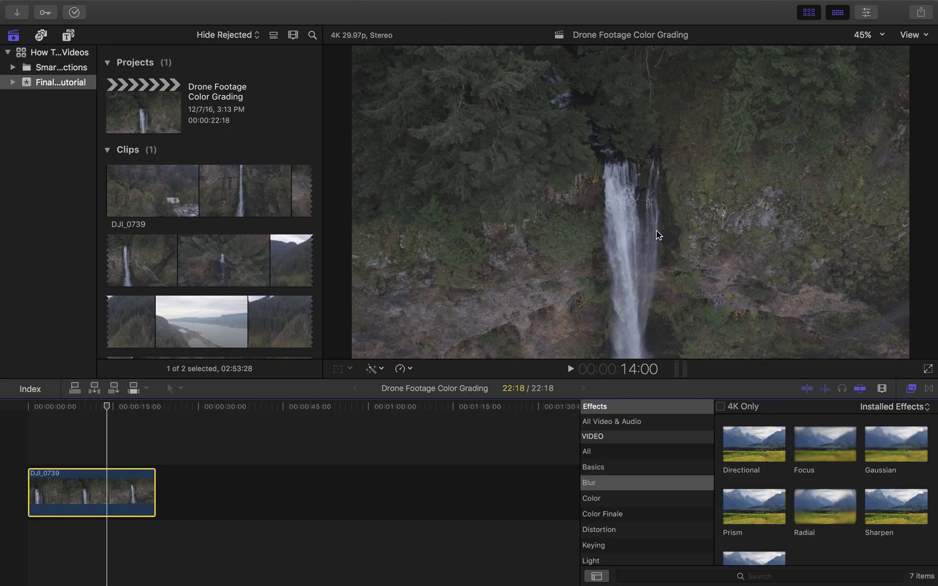
{"action": "key", "text": "super+4"}
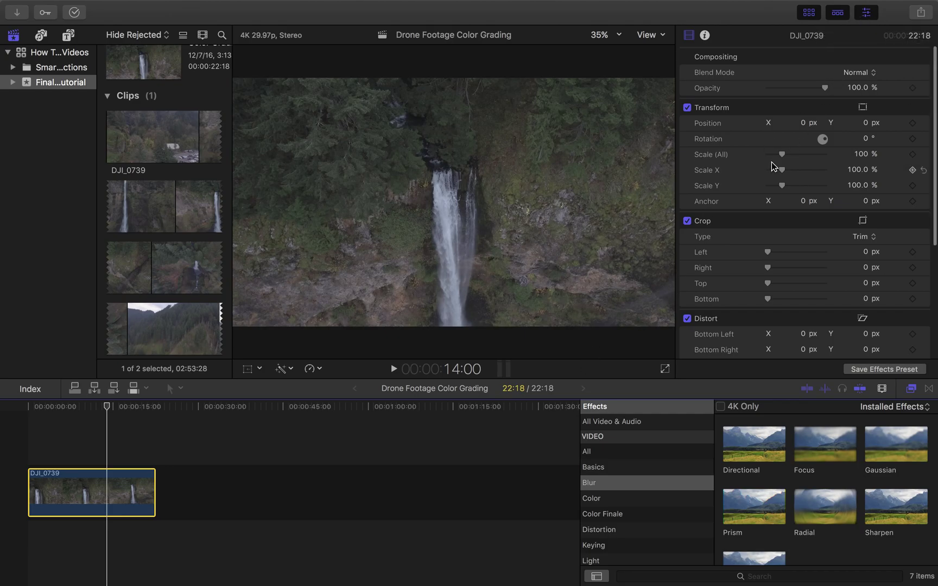
Show the Color Board beside a Luma waveform scope, on the Exposure pane
{"action": "left_click", "coordinate": [289, 370]}
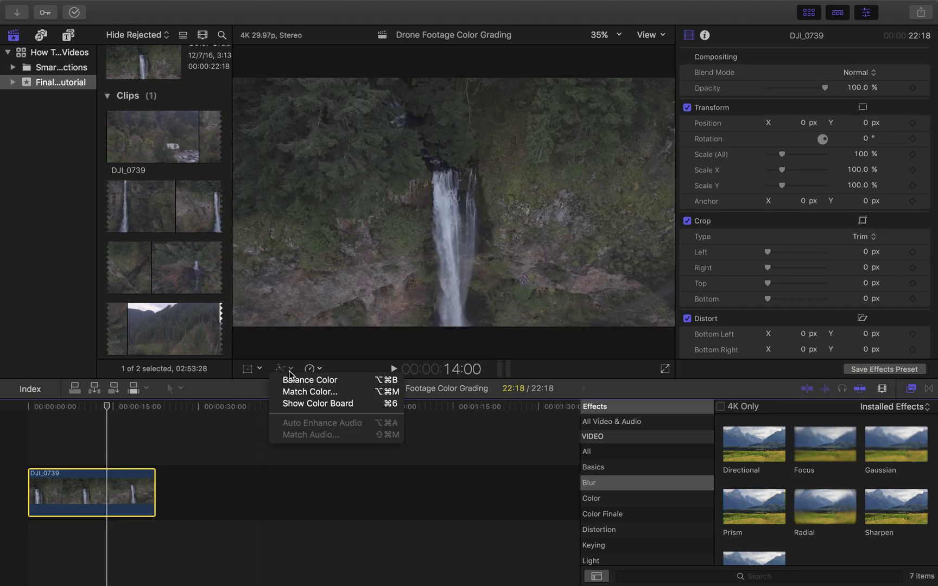
{"action": "left_click", "coordinate": [304, 405]}
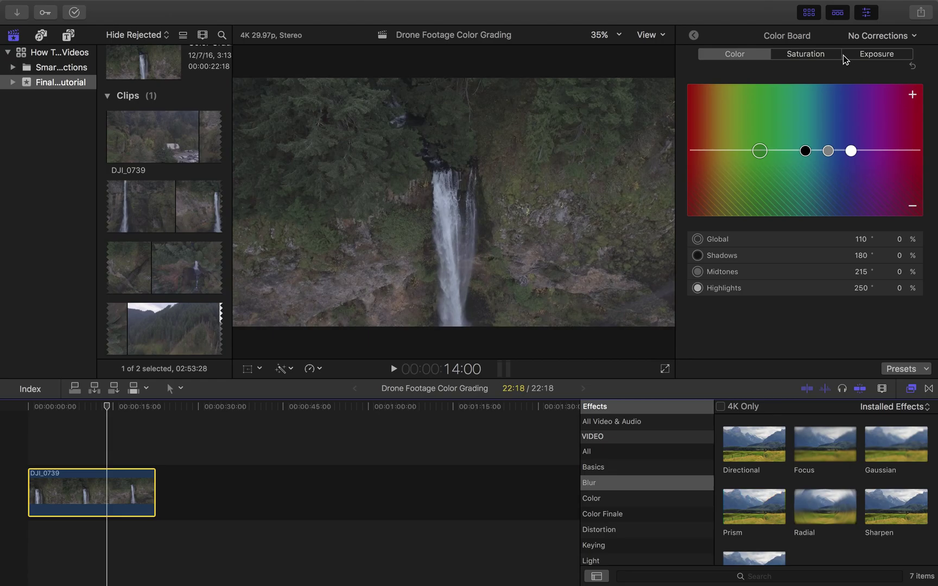
{"action": "key", "text": "super+7"}
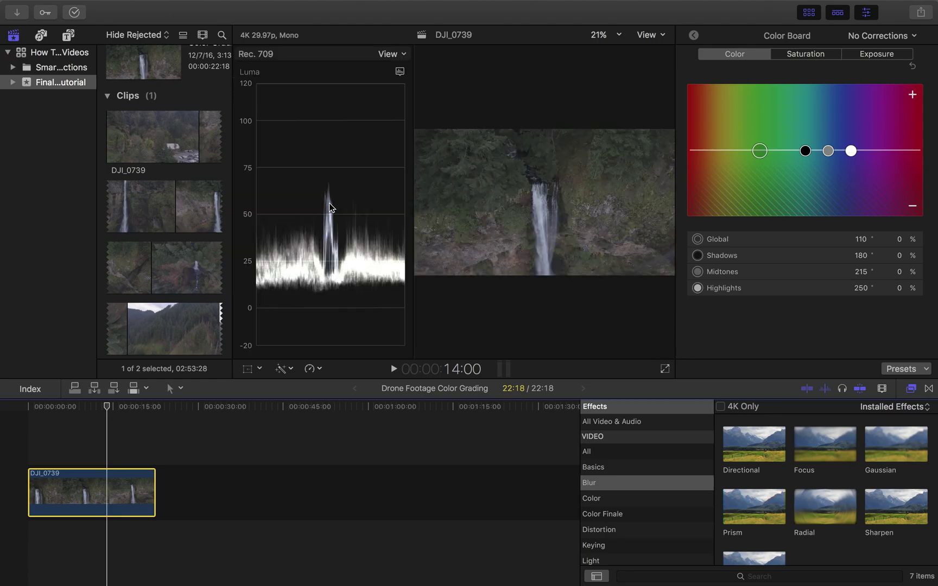
{"action": "left_click", "coordinate": [401, 73]}
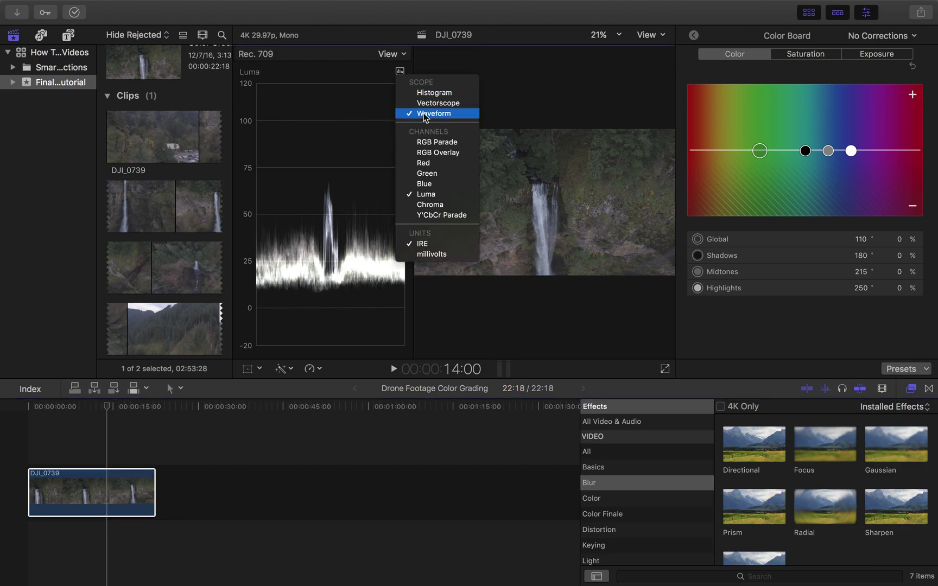
{"action": "left_click", "coordinate": [433, 199]}
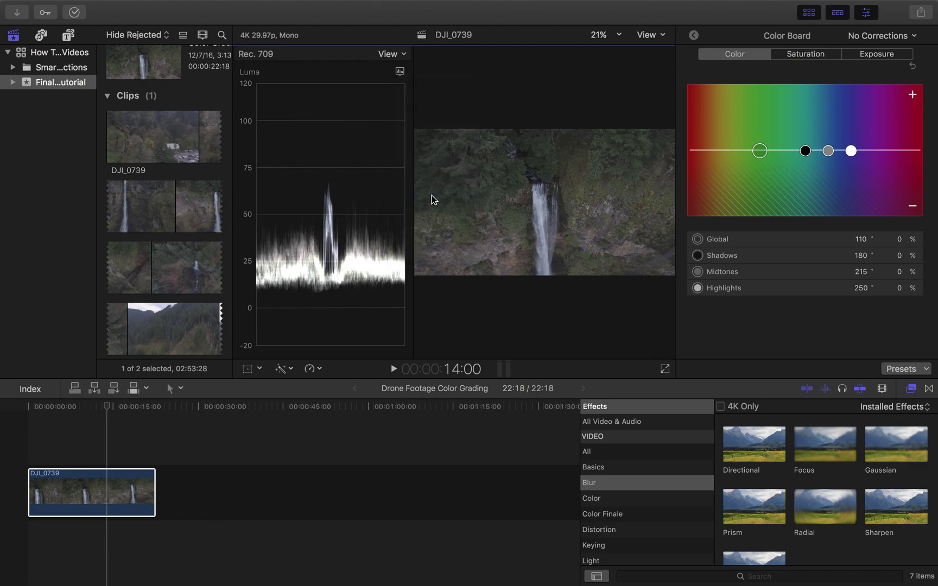
{"action": "left_click", "coordinate": [882, 56]}
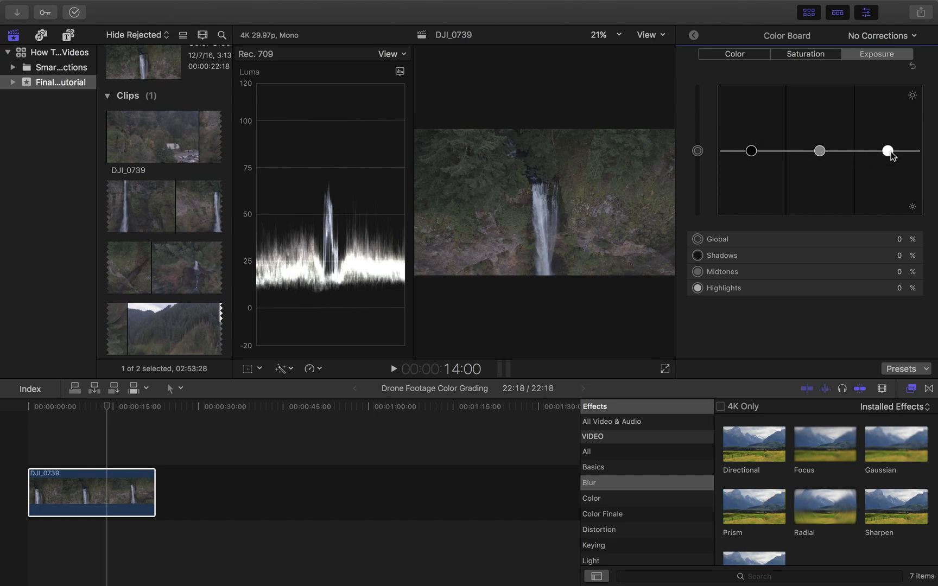
Raise highlights exposure to 48% and lower shadows exposure to -12%
{"action": "left_click", "coordinate": [888, 152]}
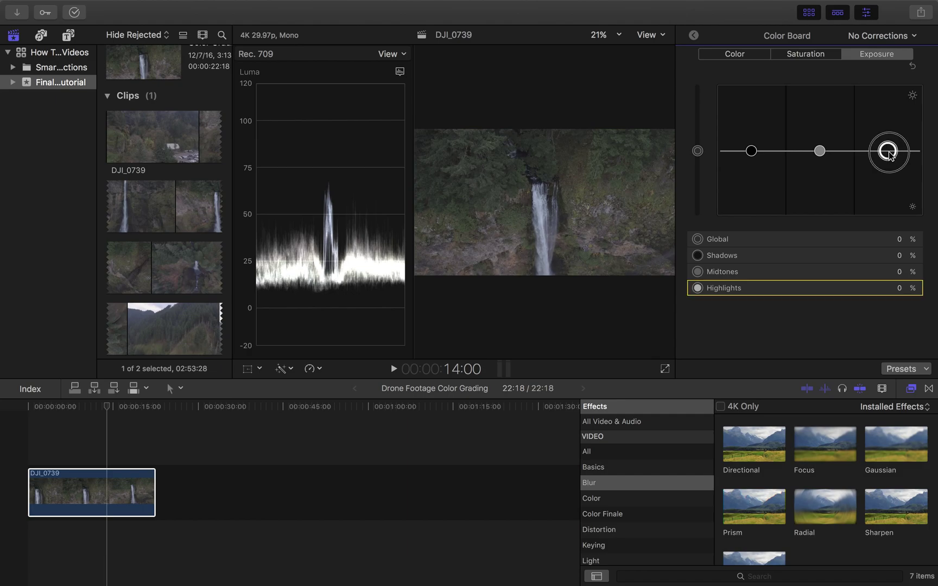
{"action": "left_click_drag", "start_coordinate": [891, 154], "coordinate": [888, 124]}
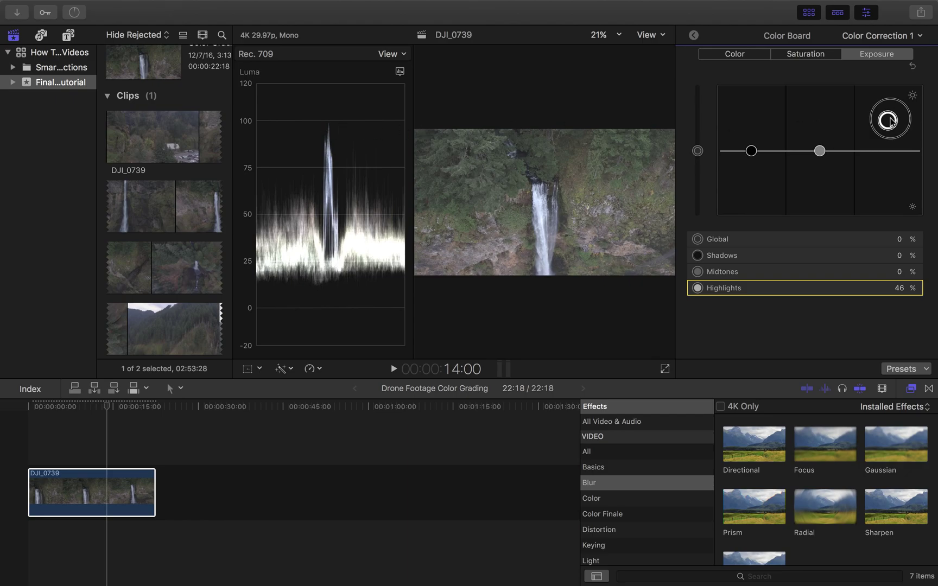
{"action": "left_click_drag", "start_coordinate": [891, 121], "coordinate": [890, 119]}
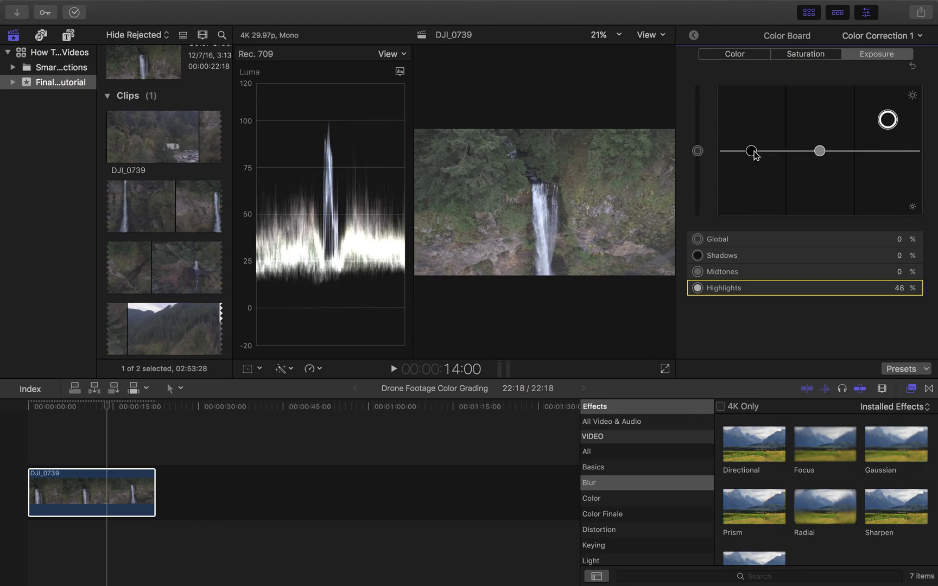
{"action": "left_click_drag", "start_coordinate": [755, 156], "coordinate": [754, 163]}
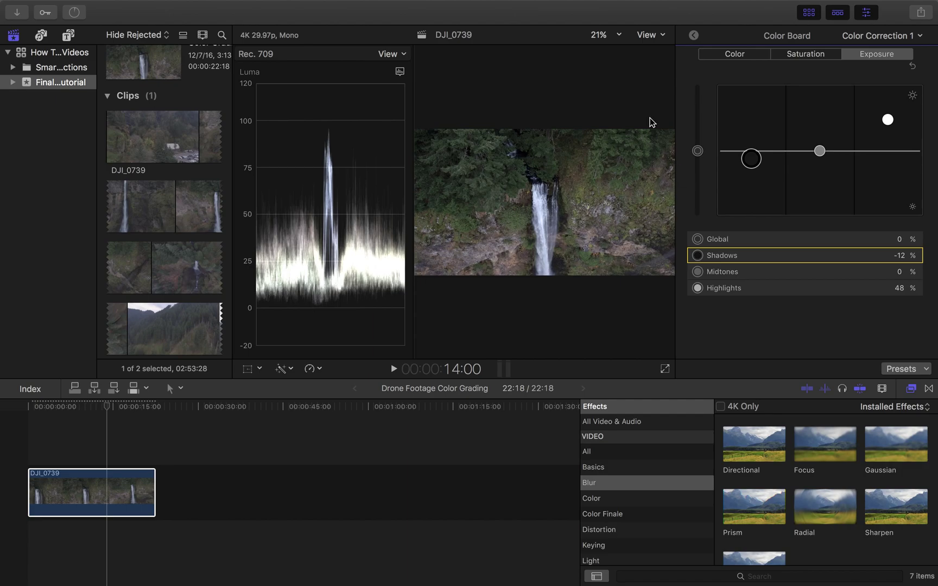
{"action": "left_click", "coordinate": [695, 38]}
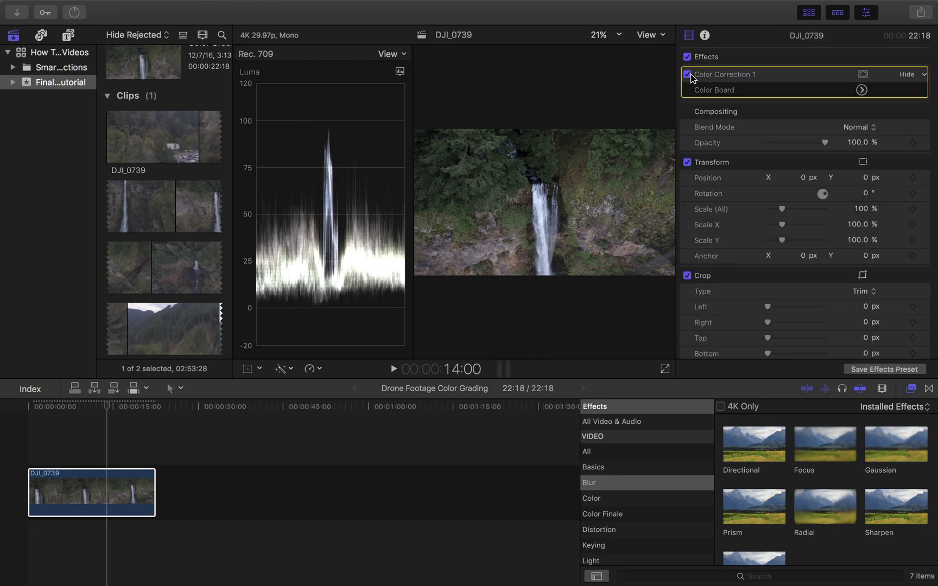
{"action": "left_click", "coordinate": [687, 74]}
{"action": "left_click", "coordinate": [687, 74]}
{"action": "left_click", "coordinate": [689, 74]}
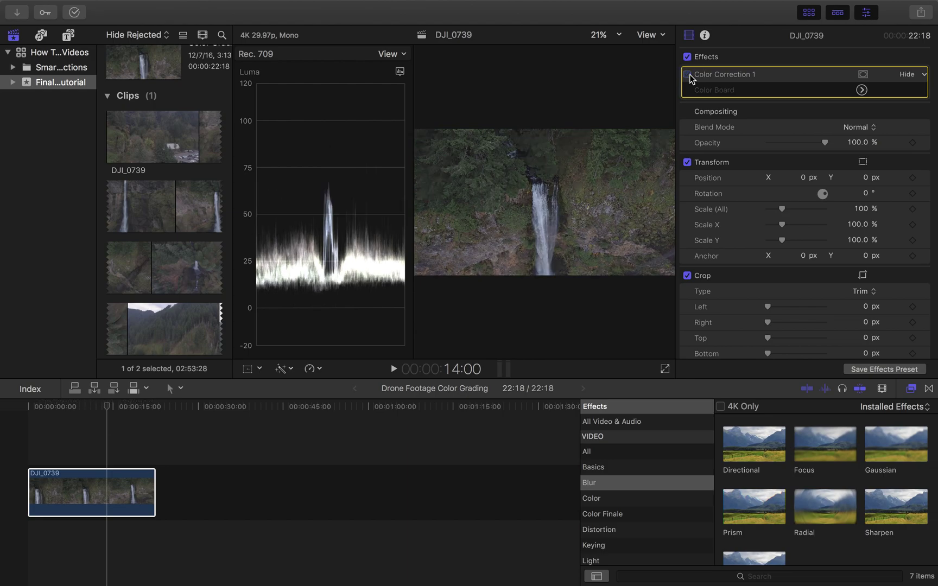
{"action": "left_click", "coordinate": [689, 74]}
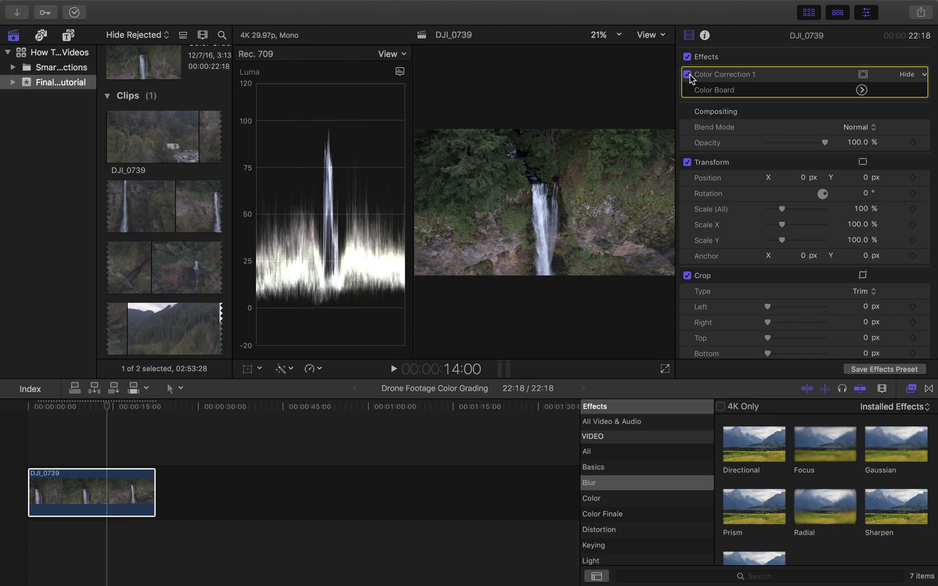
{"action": "left_click", "coordinate": [862, 89]}
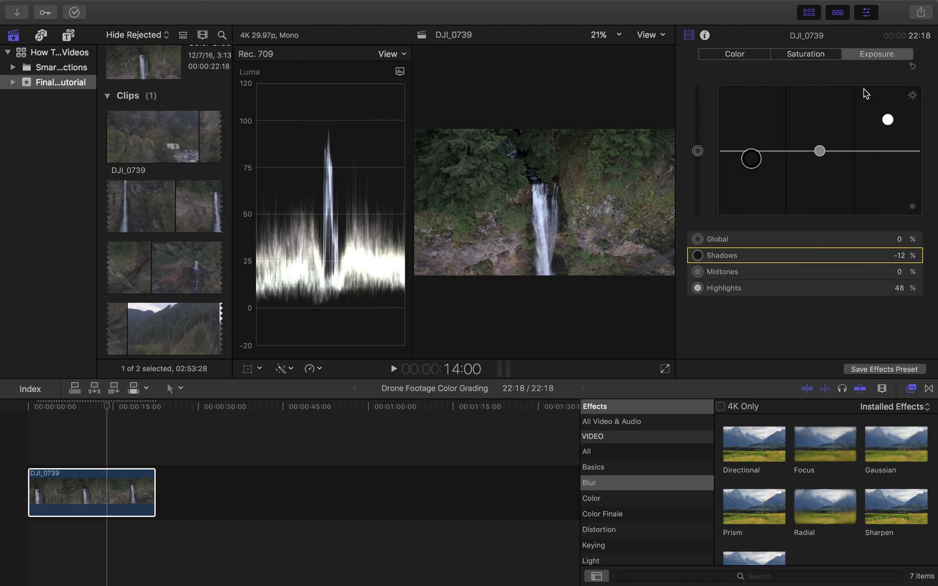
Nudge the midtones exposure puck upward, leaving it at 0%, and hide the video scopes
{"action": "left_click", "coordinate": [819, 152]}
{"action": "left_click_drag", "start_coordinate": [822, 157], "coordinate": [825, 157]}
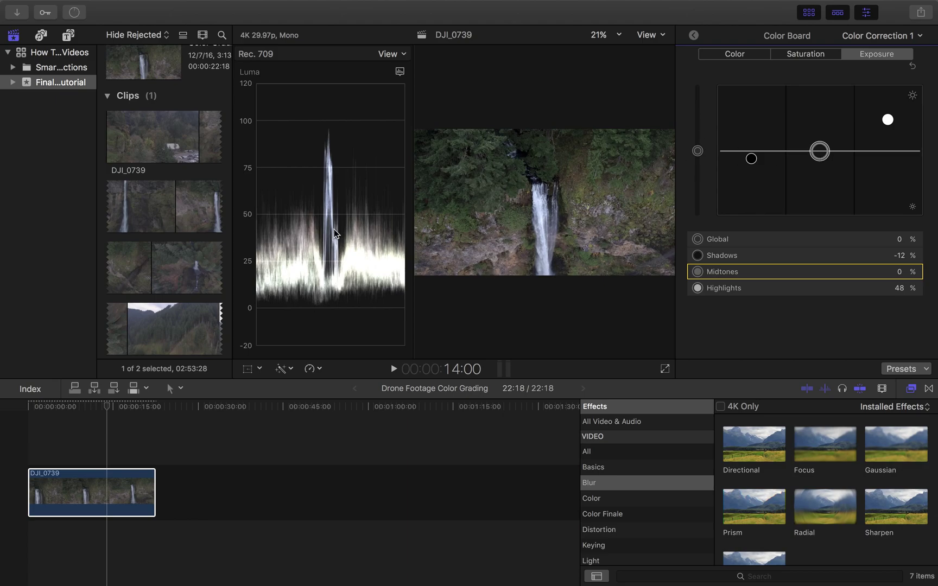
{"action": "key", "text": "super+7"}
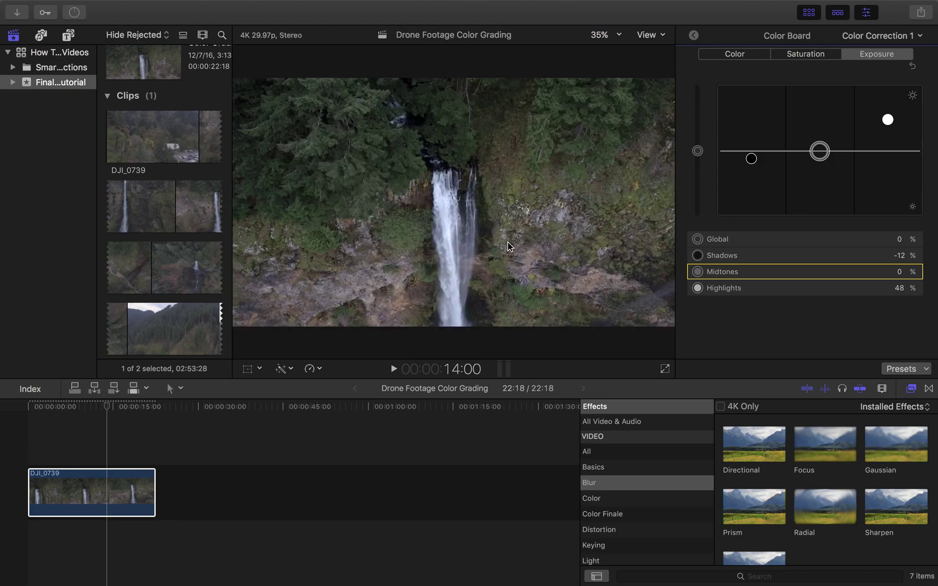
Re-show the Inspector and luma waveform, and reopen the Color Board Exposure pane
{"action": "key", "text": "super+4"}
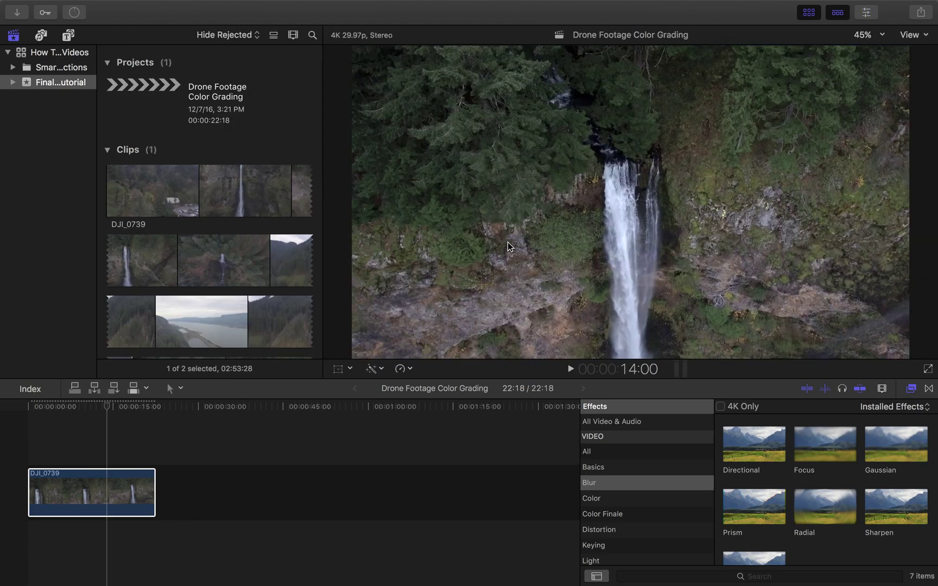
{"action": "key", "text": "super+4"}
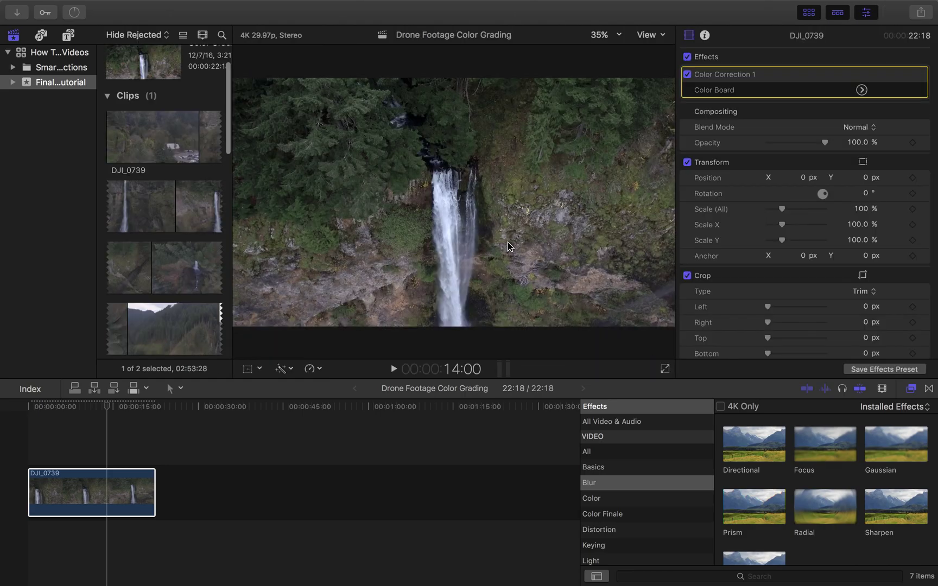
{"action": "key", "text": "super+7"}
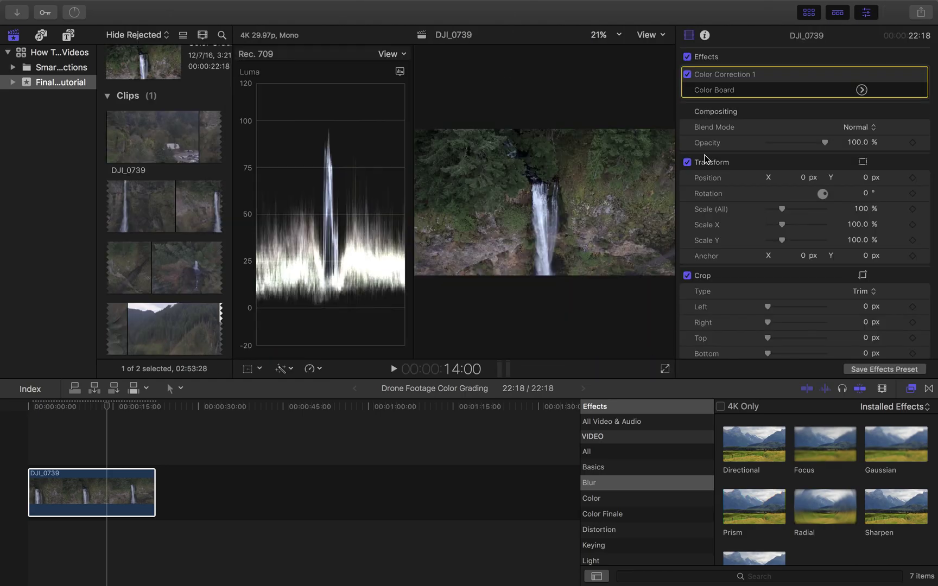
{"action": "left_click", "coordinate": [861, 90]}
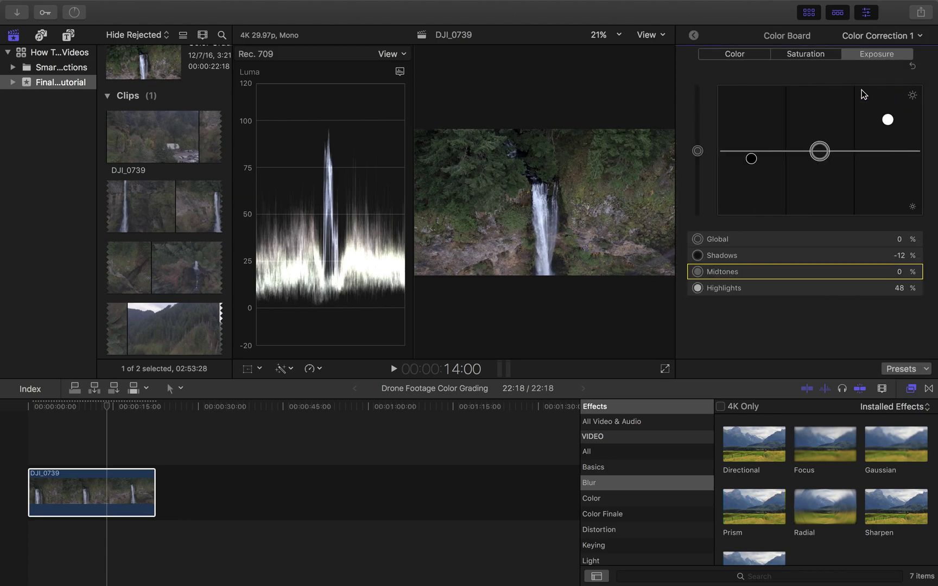
Switch the Color Board to its Color pane
{"action": "left_click", "coordinate": [748, 56]}
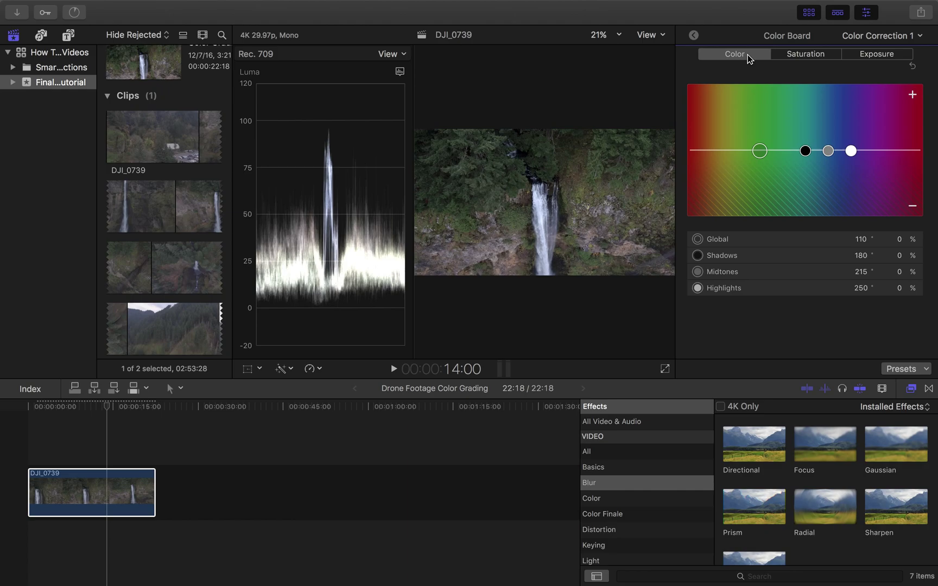
Change the waveform scope to show RGB Parade channels
{"action": "left_click", "coordinate": [399, 72]}
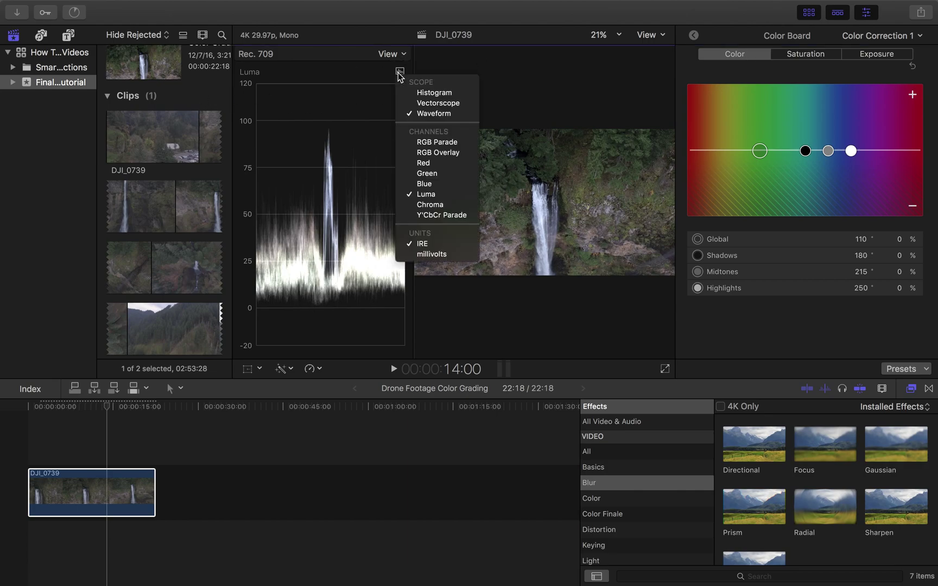
{"action": "left_click", "coordinate": [425, 144]}
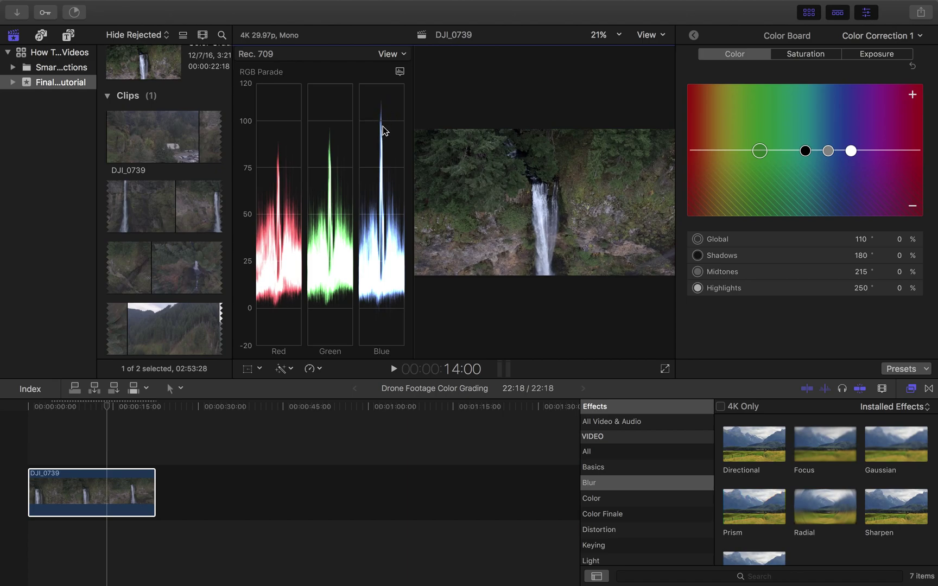
Set the highlights colour to -18% at 223° to pull out blue
{"action": "left_click", "coordinate": [853, 154]}
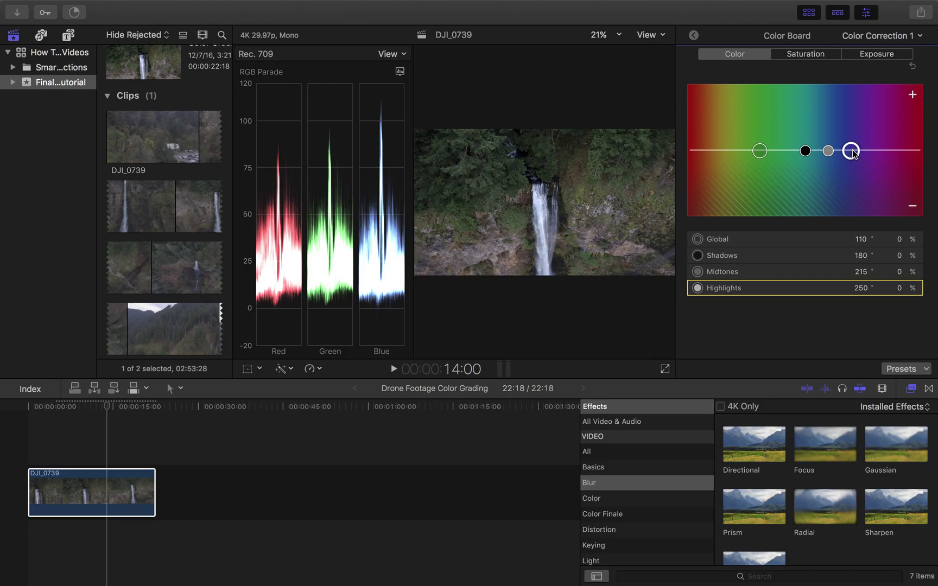
{"action": "left_click_drag", "start_coordinate": [853, 153], "coordinate": [835, 165]}
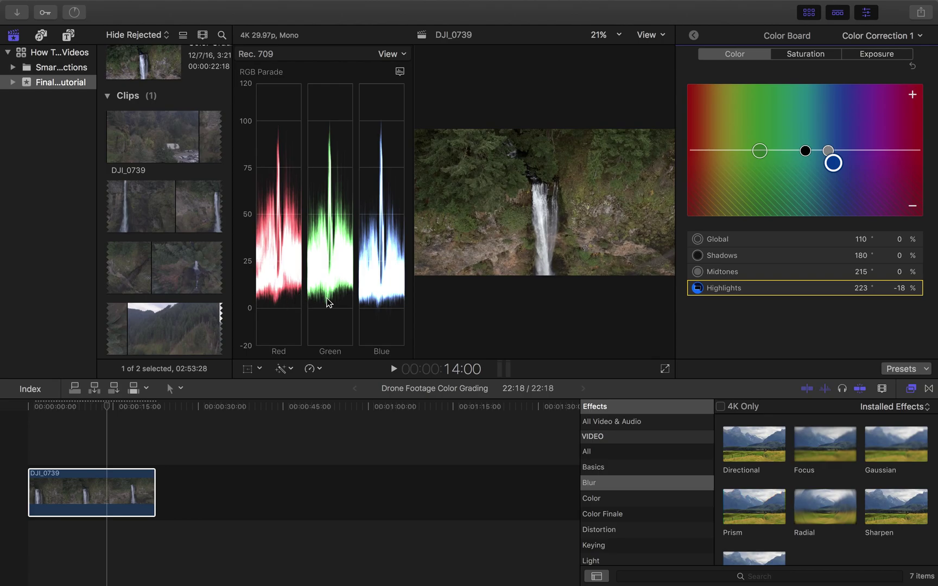
Set shadows colour to -2% at 58° and deepen highlights to -21% at 223°
{"action": "left_click", "coordinate": [805, 152]}
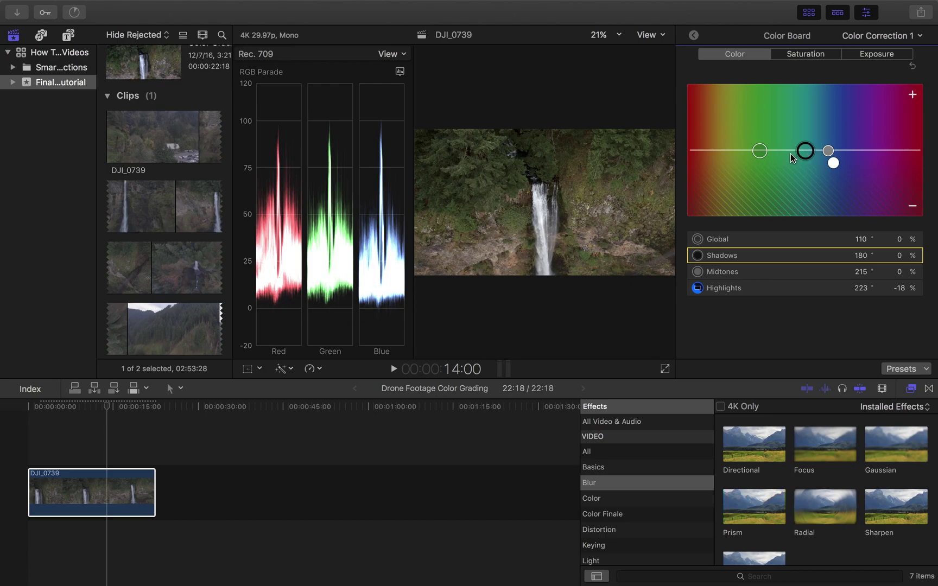
{"action": "left_click_drag", "start_coordinate": [805, 151], "coordinate": [727, 157]}
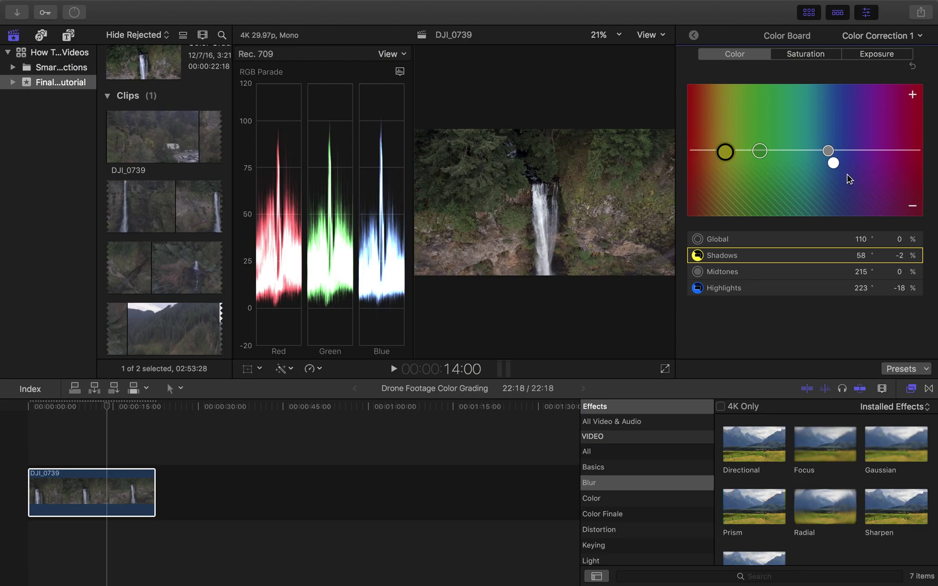
{"action": "left_click", "coordinate": [834, 163]}
{"action": "left_click_drag", "start_coordinate": [835, 160], "coordinate": [835, 164]}
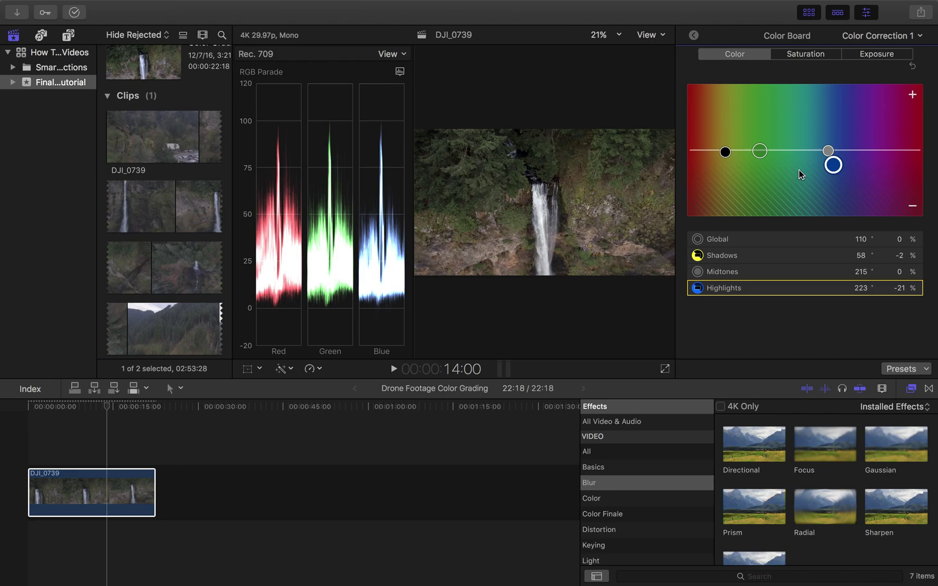
Tint the midtones slightly blue, settling at 2% at 214°
{"action": "left_click", "coordinate": [726, 271]}
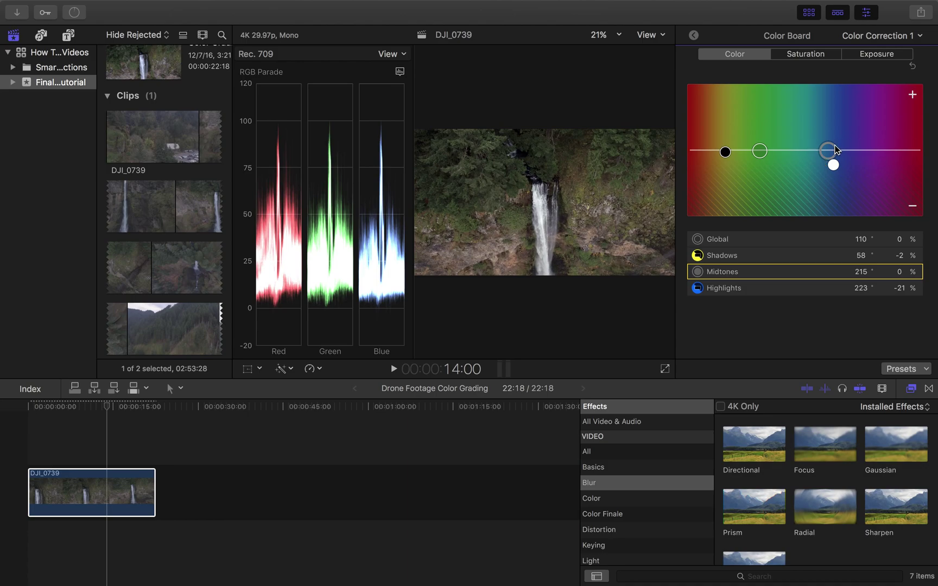
{"action": "left_click_drag", "start_coordinate": [826, 156], "coordinate": [826, 153]}
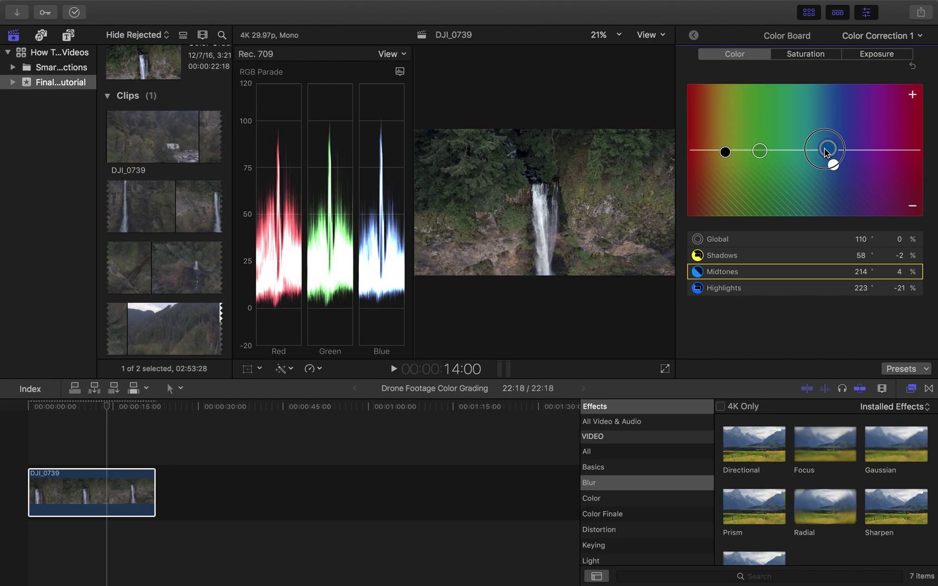
{"action": "left_click_drag", "start_coordinate": [824, 149], "coordinate": [824, 149]}
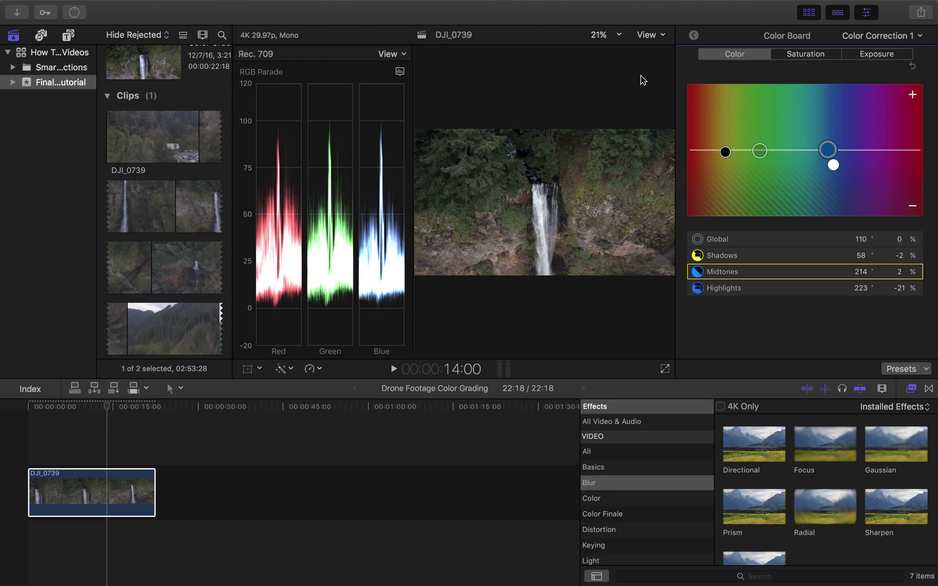
Hide the scopes for a larger viewer, then switch Color Correction 1 off and back on
{"action": "key", "text": "super+7"}
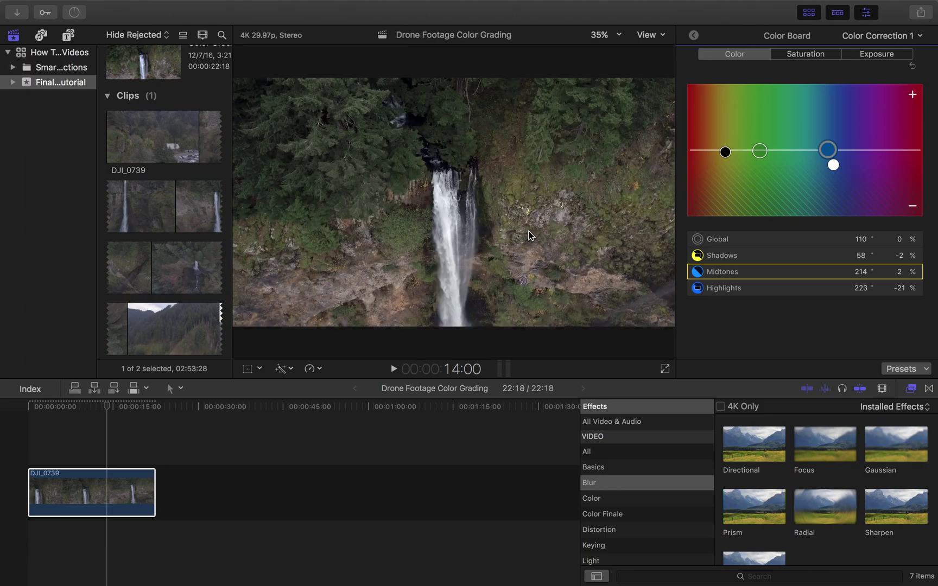
{"action": "left_click", "coordinate": [693, 37]}
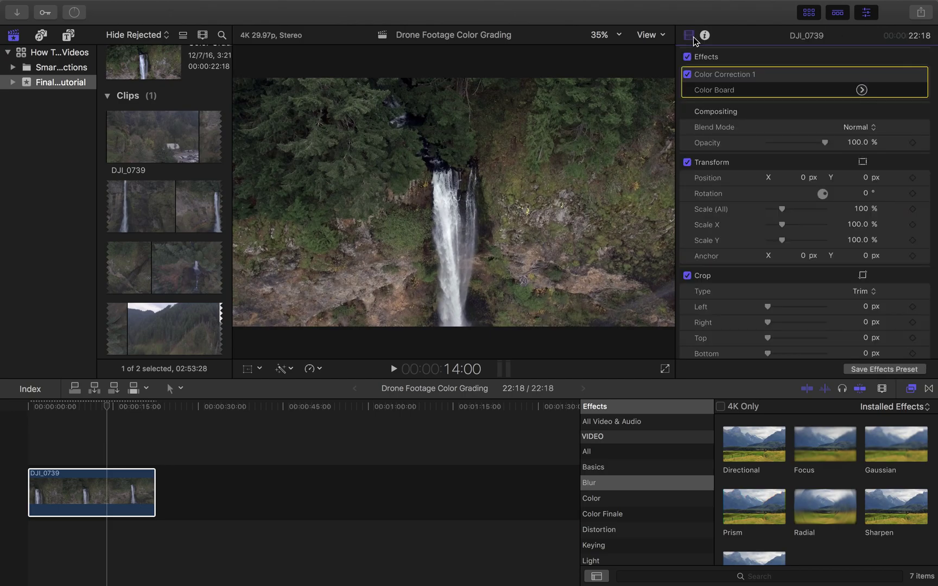
{"action": "left_click", "coordinate": [688, 75]}
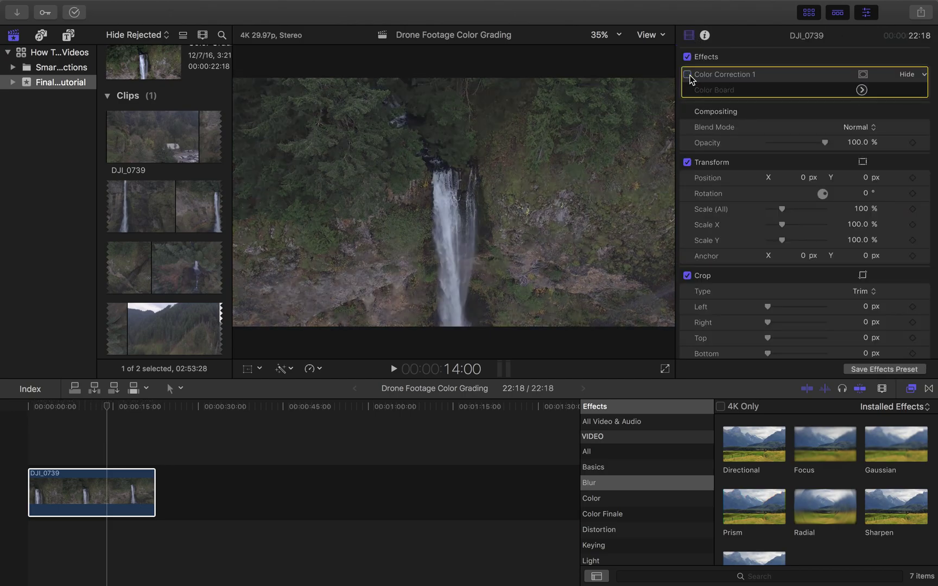
{"action": "left_click", "coordinate": [689, 74]}
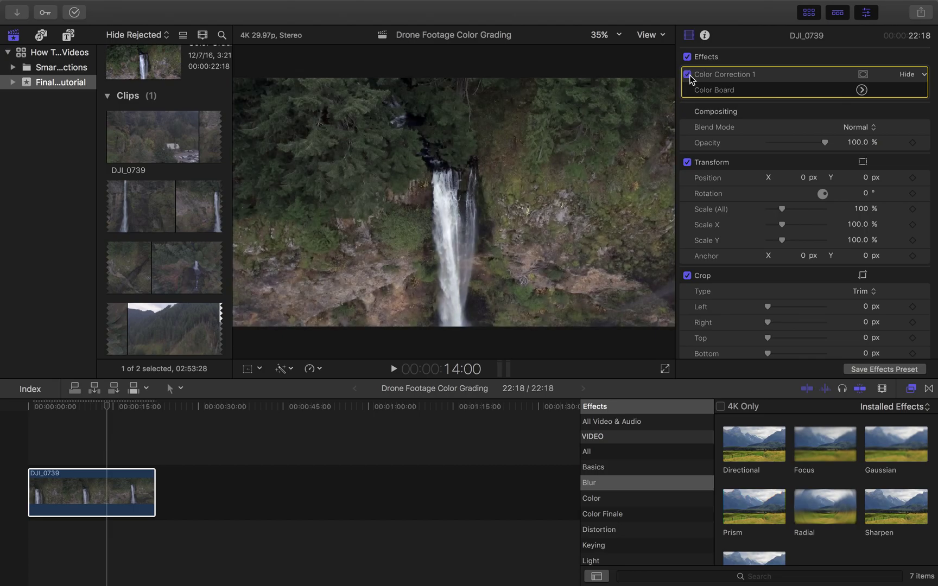
Scrub to another frame and compare again with Color Correction 1 off, then on
{"action": "left_click", "coordinate": [73, 414]}
{"action": "left_click_drag", "start_coordinate": [72, 415], "coordinate": [133, 441]}
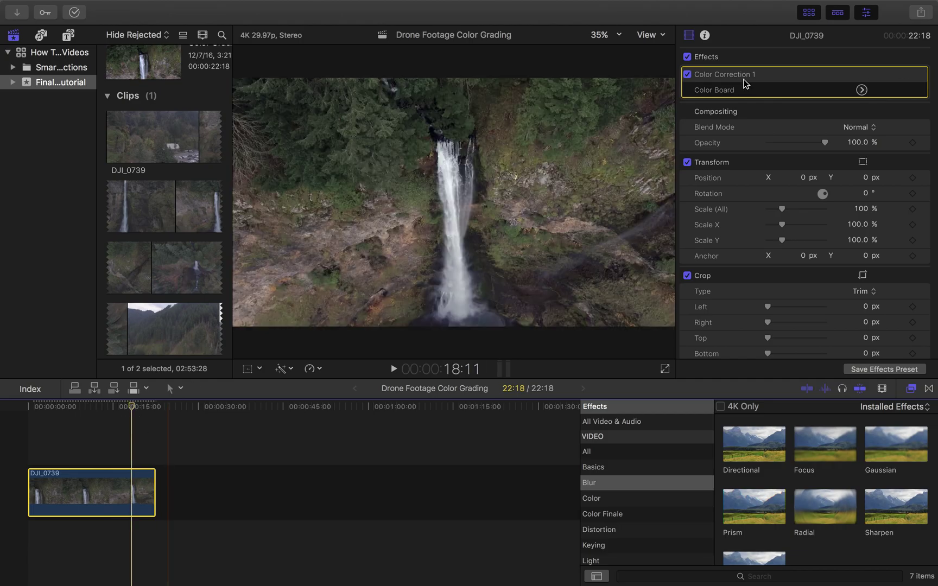
{"action": "left_click", "coordinate": [687, 75]}
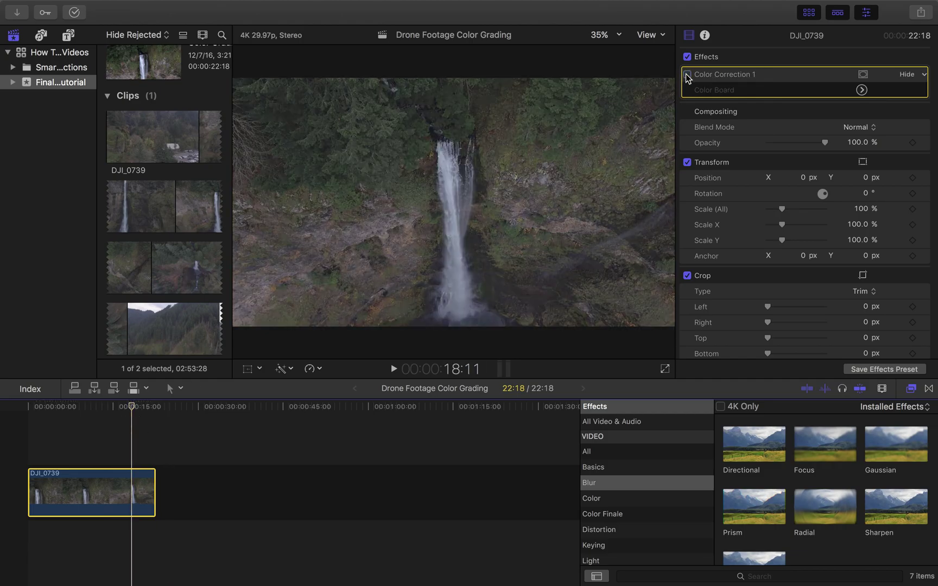
{"action": "left_click", "coordinate": [687, 74]}
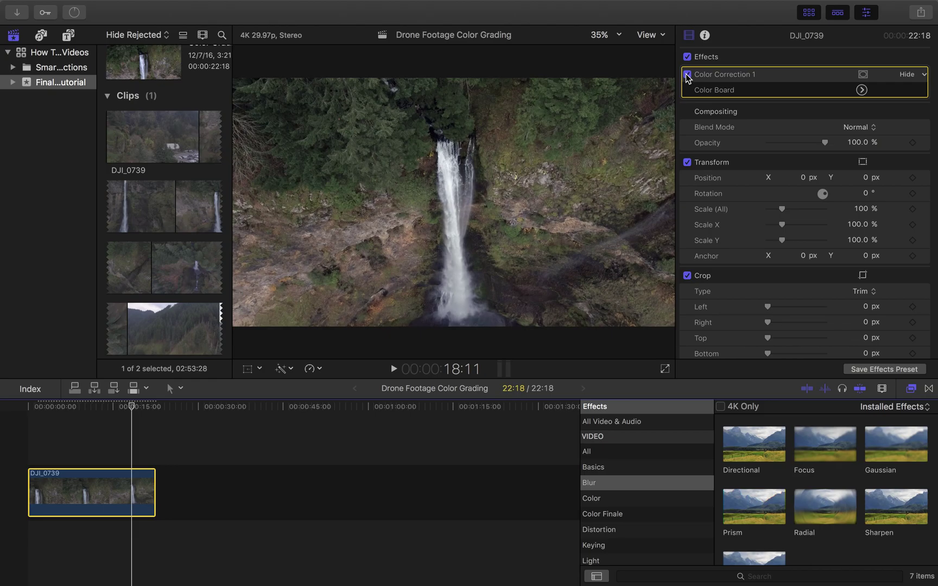
In the Color Board Saturation pane, set shadows 10%, midtones 23%, highlights 25%
{"action": "left_click", "coordinate": [861, 90]}
{"action": "left_click", "coordinate": [816, 57]}
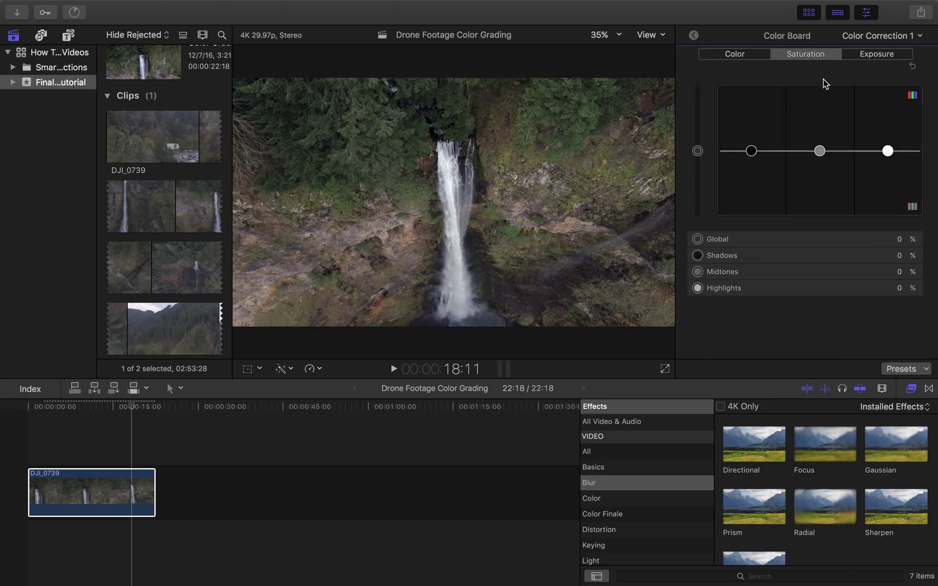
{"action": "left_click_drag", "start_coordinate": [892, 152], "coordinate": [889, 129]}
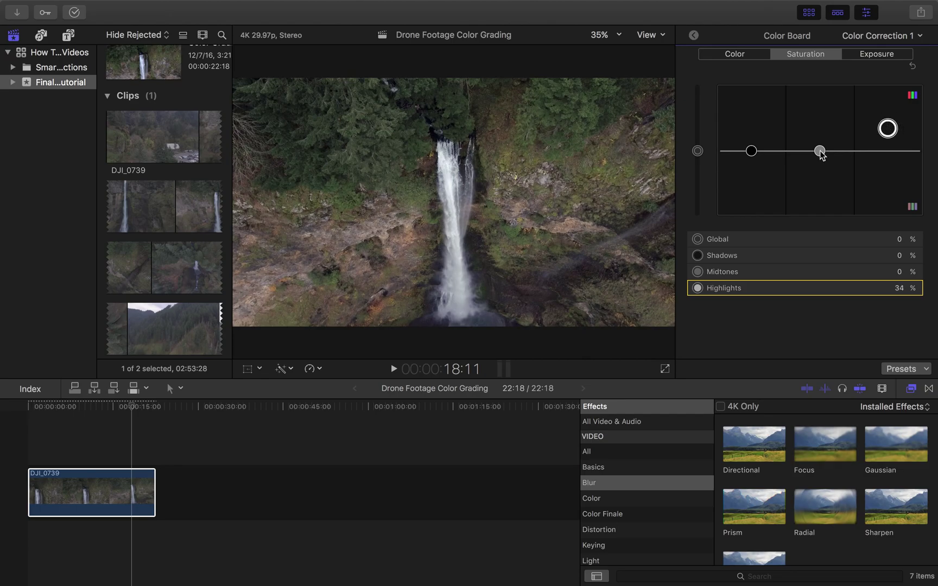
{"action": "left_click_drag", "start_coordinate": [820, 151], "coordinate": [820, 134]}
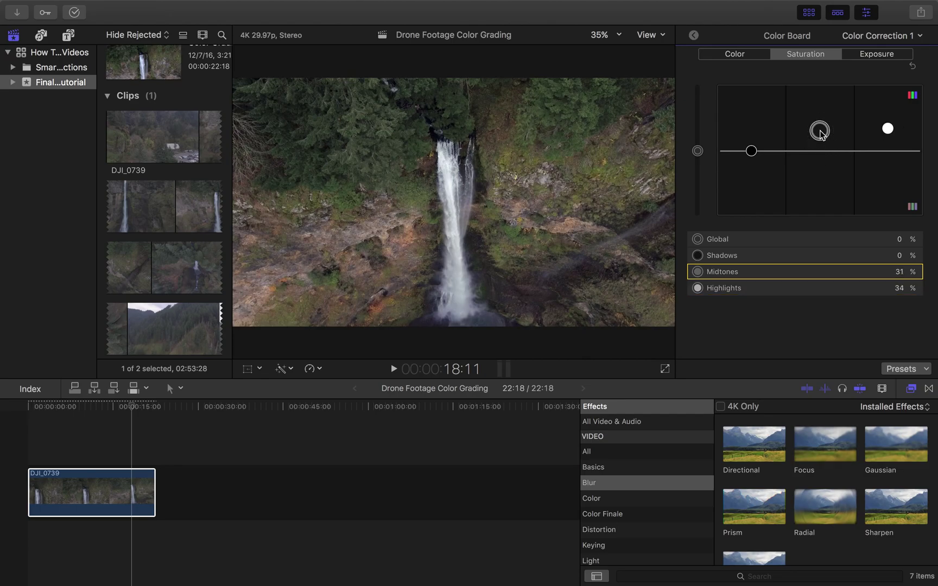
{"action": "left_click_drag", "start_coordinate": [751, 151], "coordinate": [751, 144]}
{"action": "left_click_drag", "start_coordinate": [821, 133], "coordinate": [820, 136]}
{"action": "left_click_drag", "start_coordinate": [889, 131], "coordinate": [888, 136]}
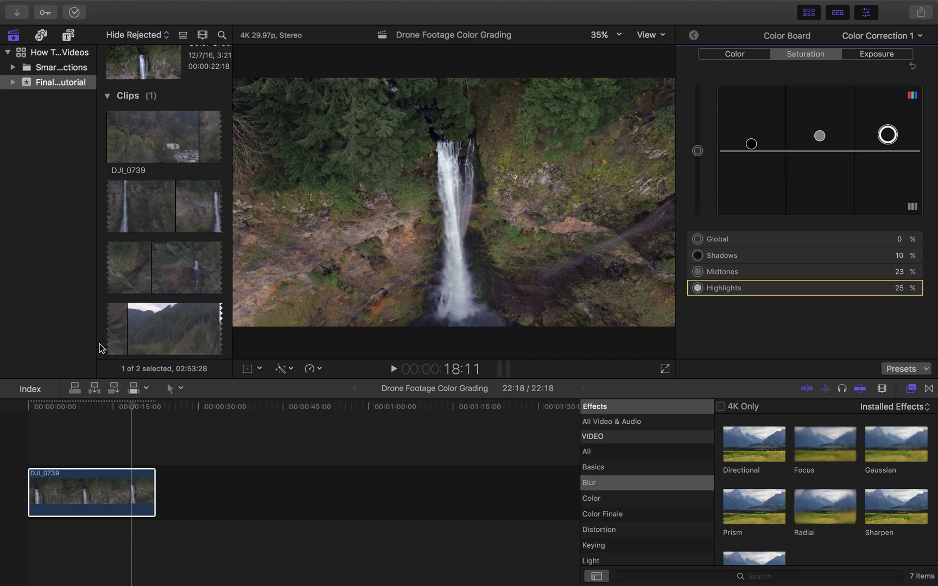
{"action": "left_click", "coordinate": [102, 407]}
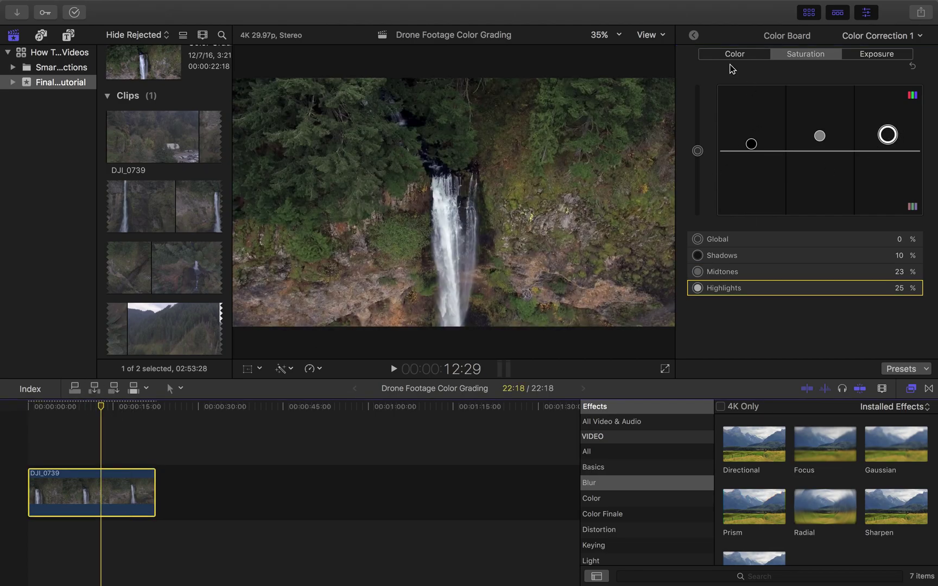
At frame 12:29, switch Color Correction 1 off and back on to compare the saturated grade
{"action": "left_click", "coordinate": [695, 36]}
{"action": "left_click", "coordinate": [687, 74]}
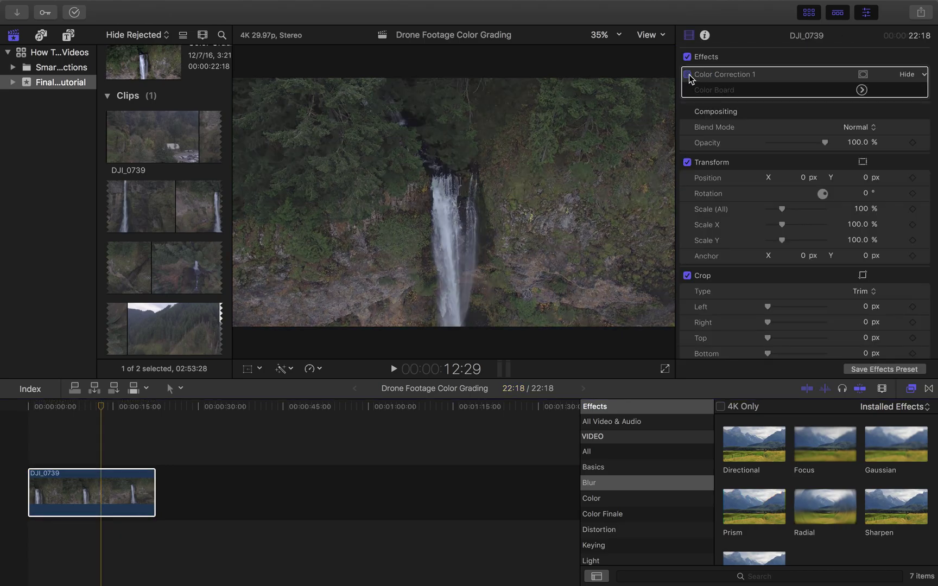
{"action": "left_click", "coordinate": [687, 74]}
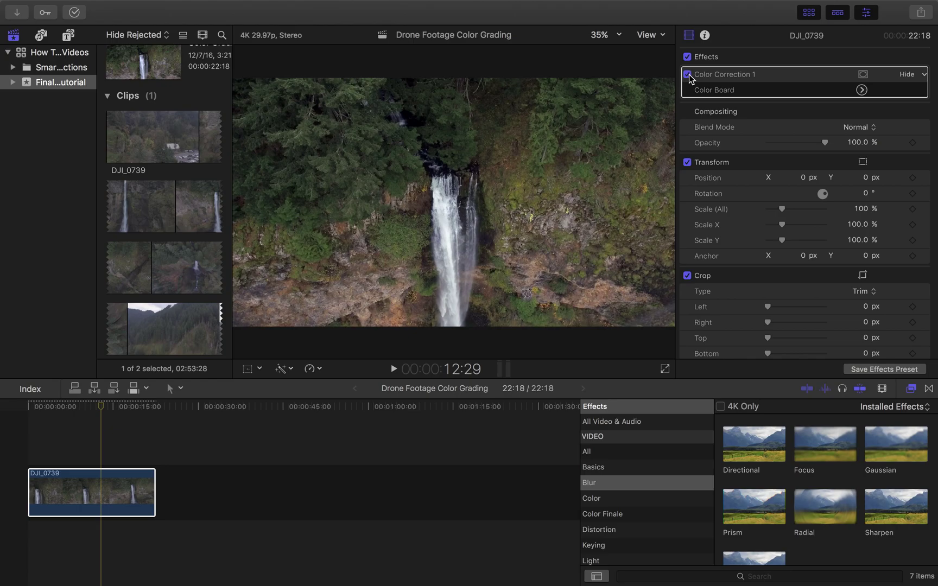